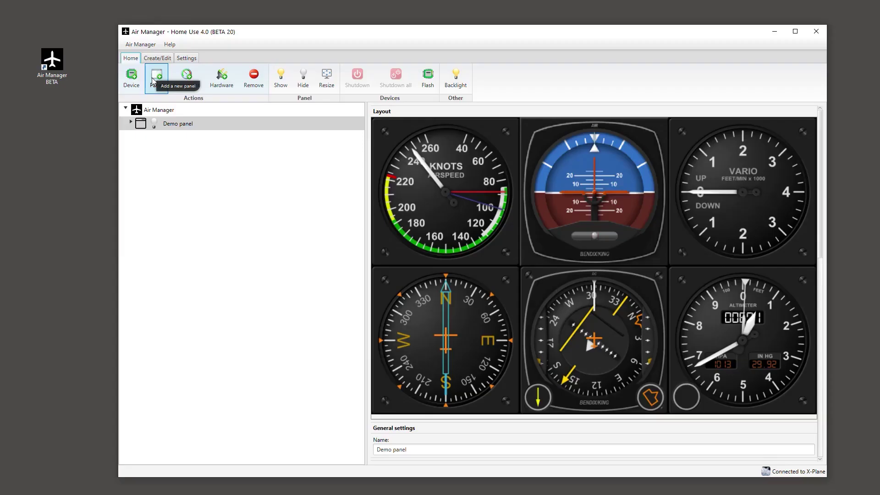
Add the Cessna 172 panel on Display 2 (1920x1080) with the Full HD layout and start its download
left_click(306, 204)
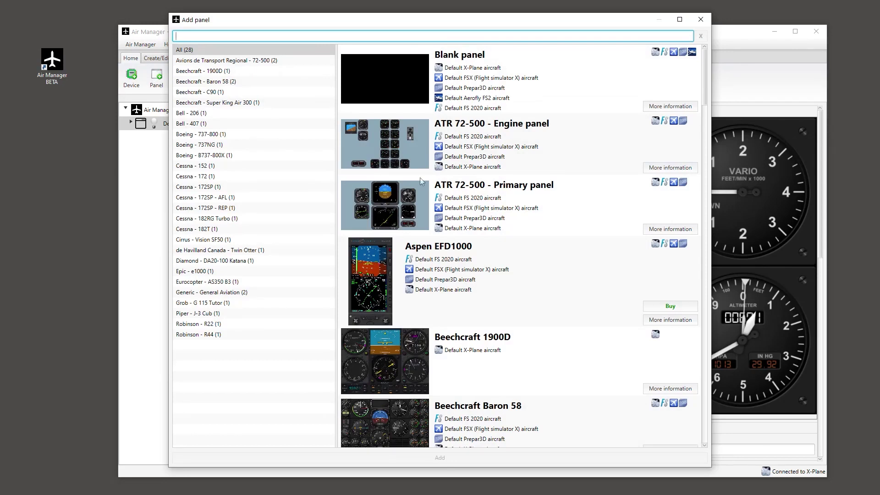
scroll(422, 183, "down", 5)
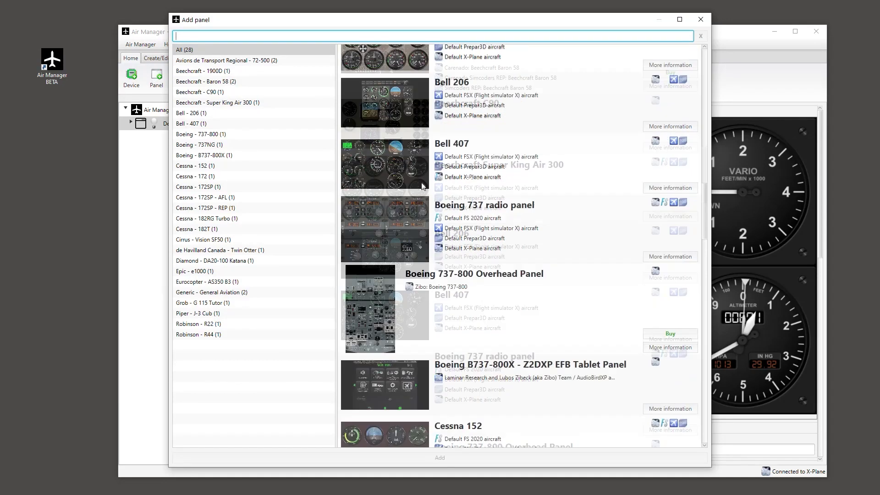
scroll(422, 185, "down", 5)
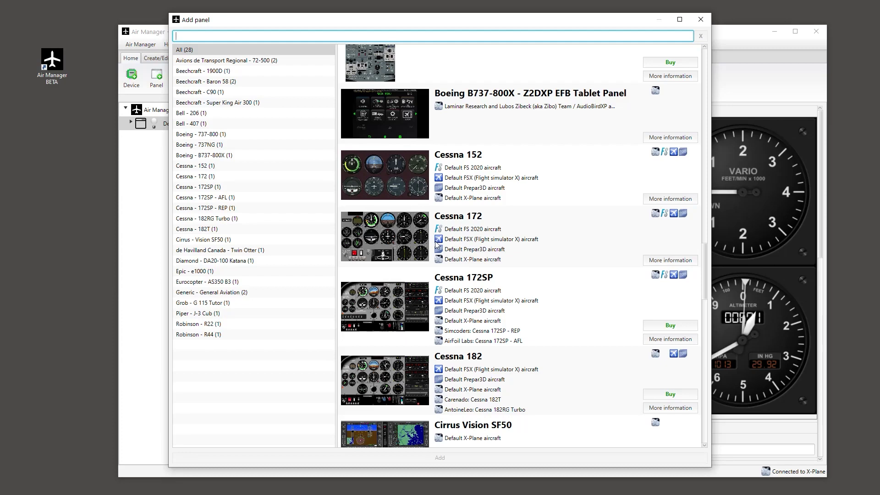
left_click(476, 249)
left_click(465, 461)
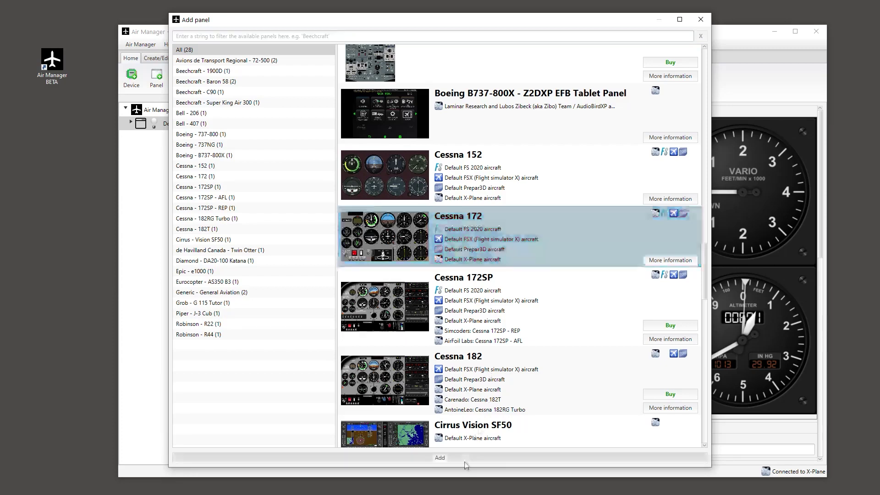
left_click(286, 148)
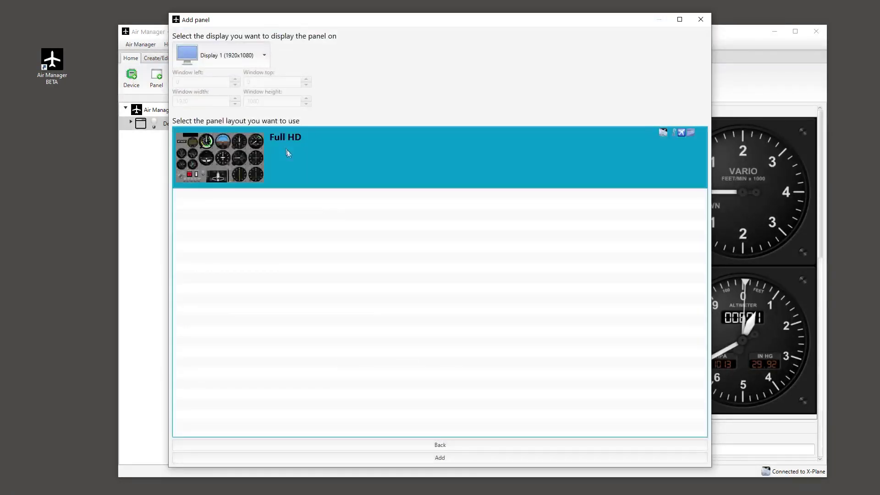
left_click(243, 54)
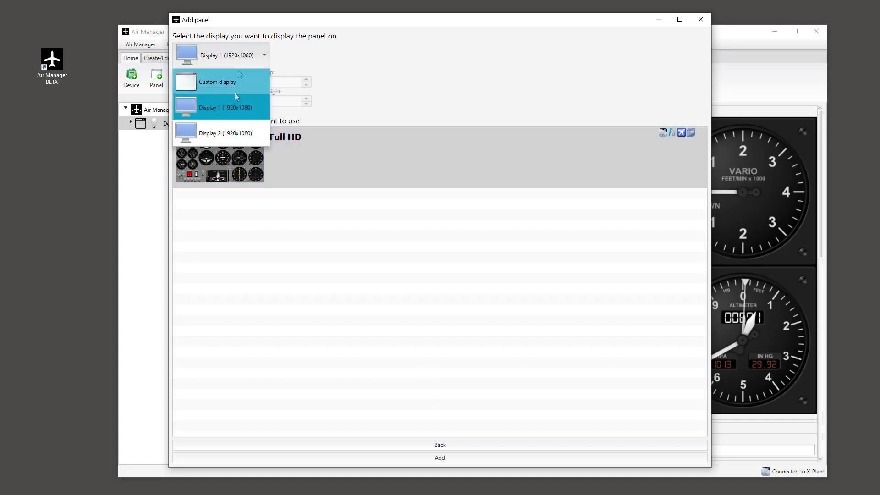
left_click(237, 130)
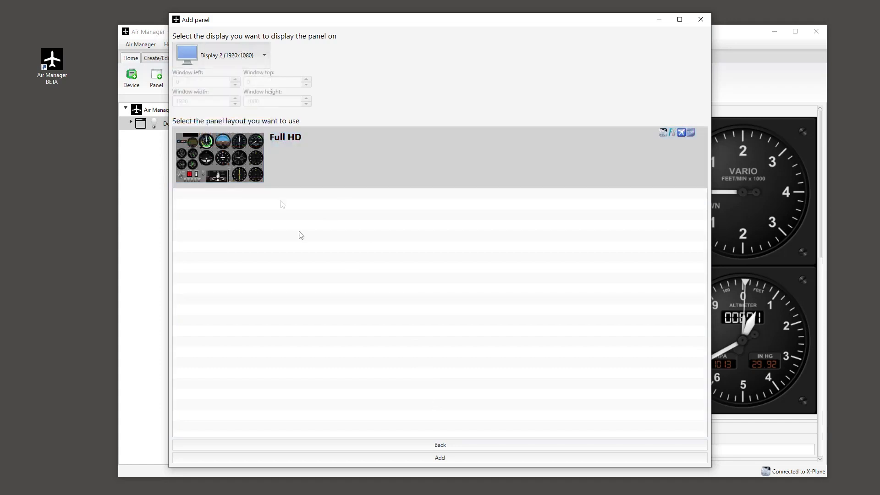
left_click(449, 458)
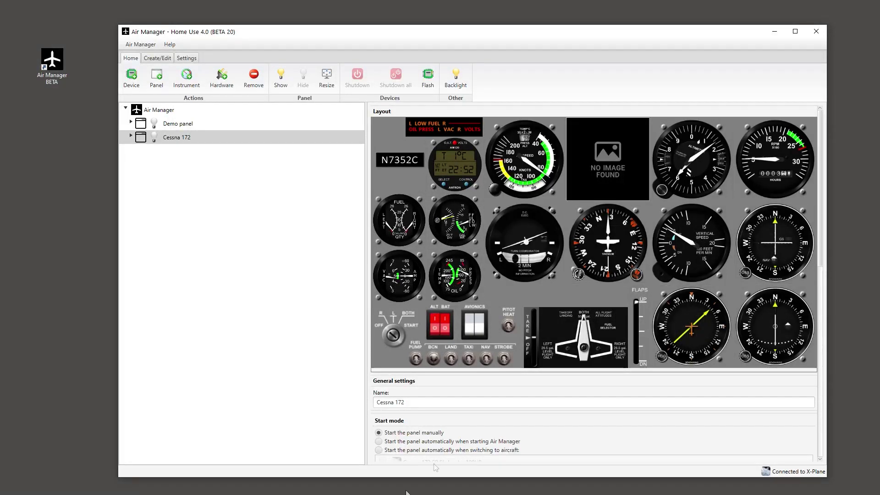
Scroll through the downloaded Cessna 172 panel settings and back up to the Layout preview
scroll(514, 434, "down", 3)
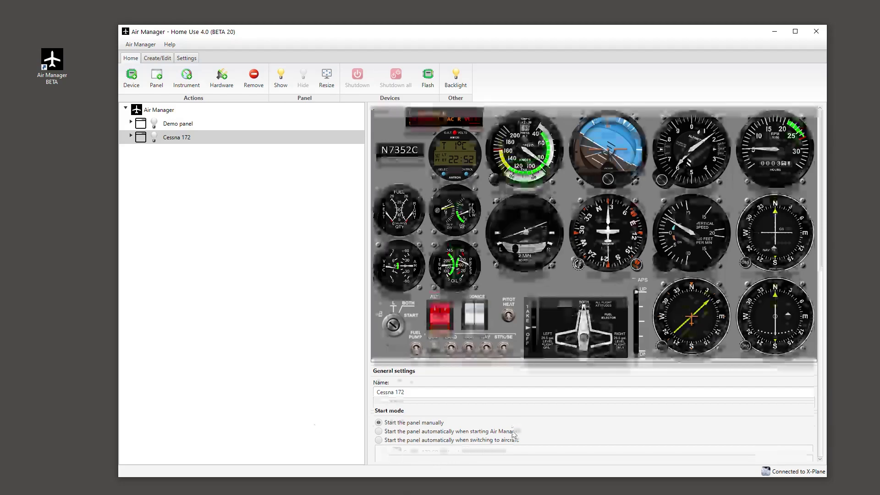
scroll(514, 434, "down", 8)
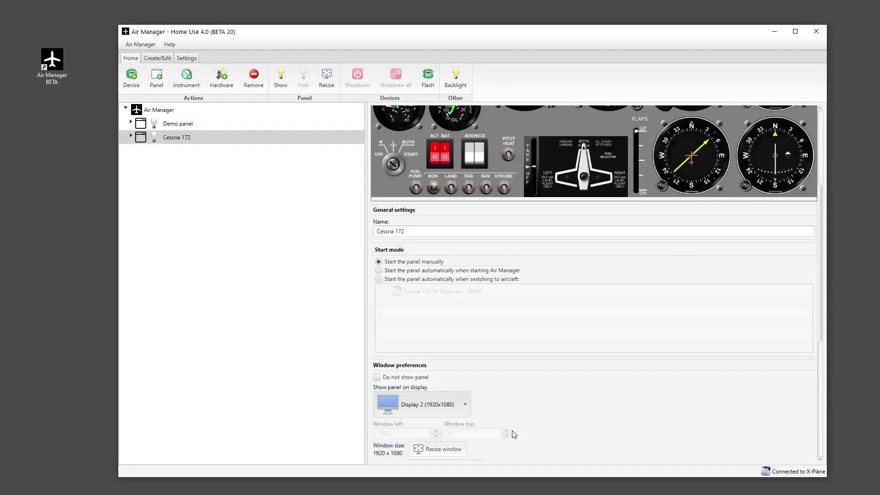
scroll(514, 434, "down", 7)
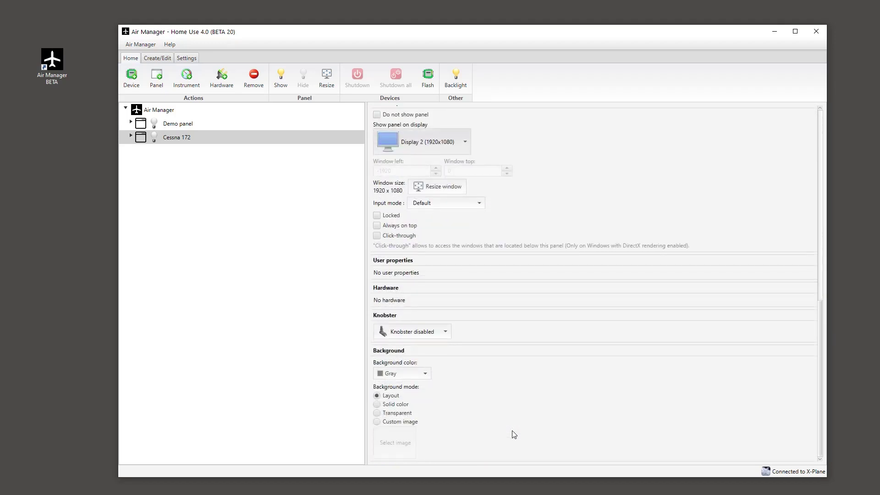
scroll(514, 434, "up", 15)
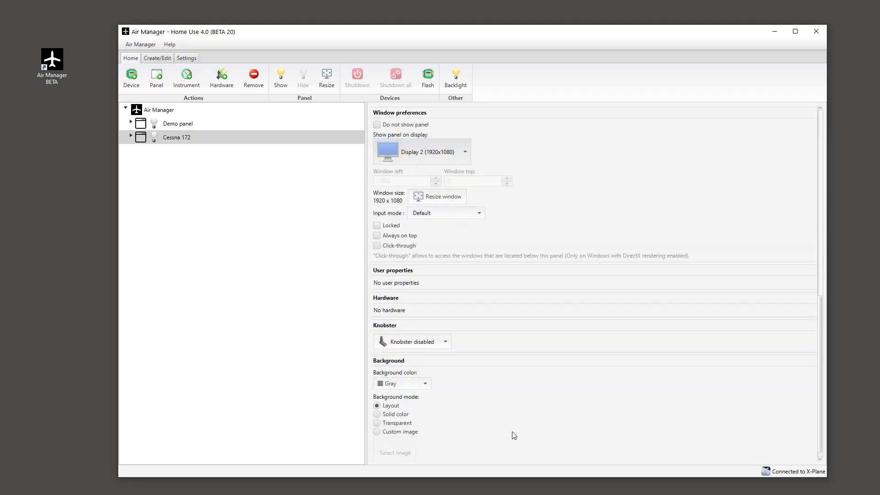
scroll(500, 407, "up", 10)
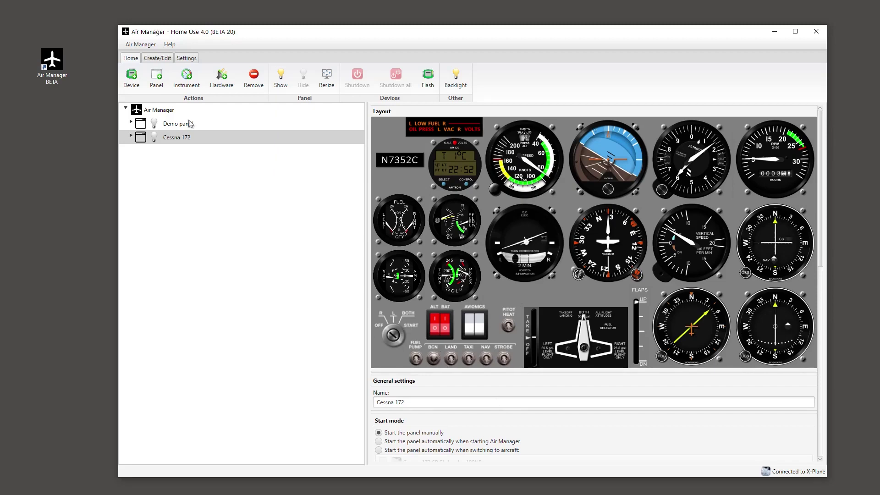
left_click(167, 139)
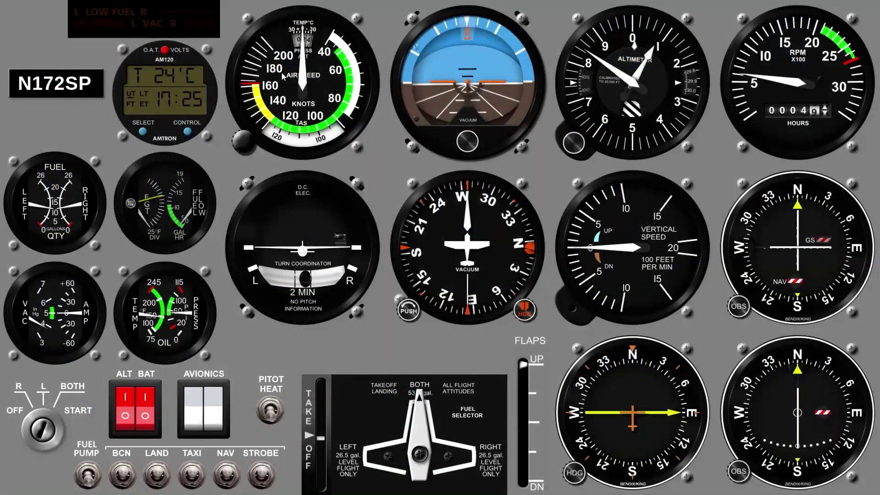
right_click(376, 162)
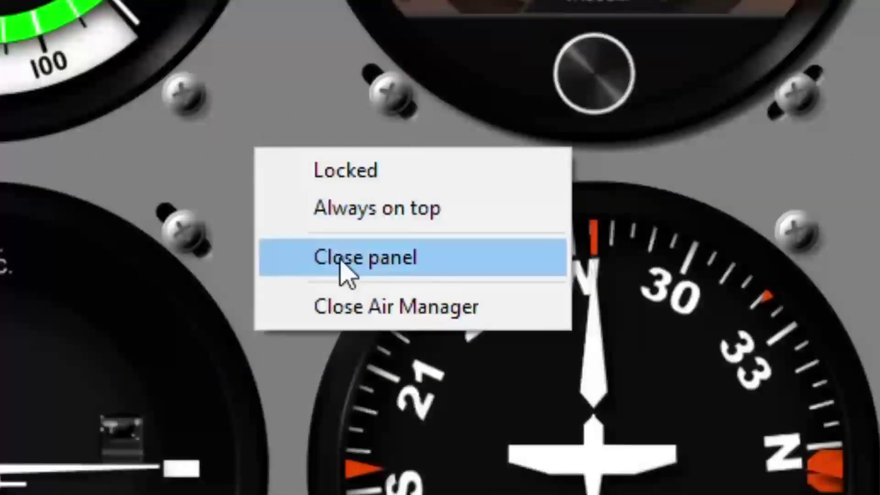
left_click(343, 268)
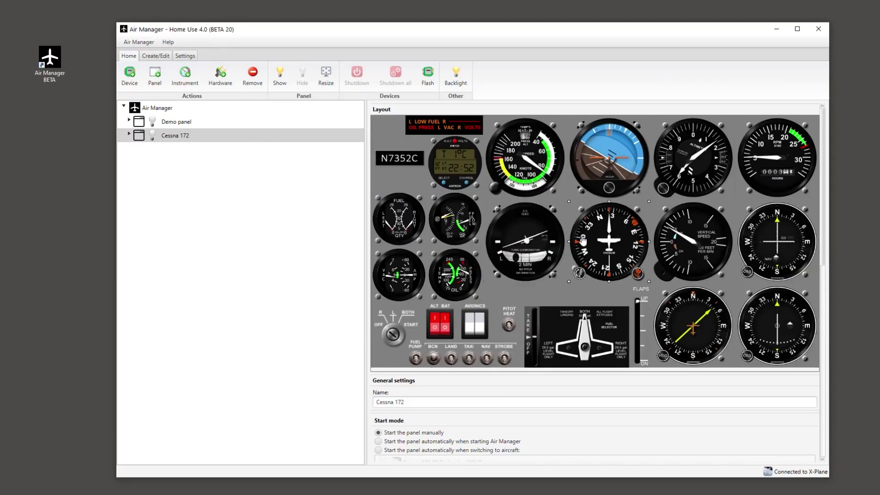
left_click_drag(590, 240, 590, 243)
left_click_drag(568, 199, 626, 200)
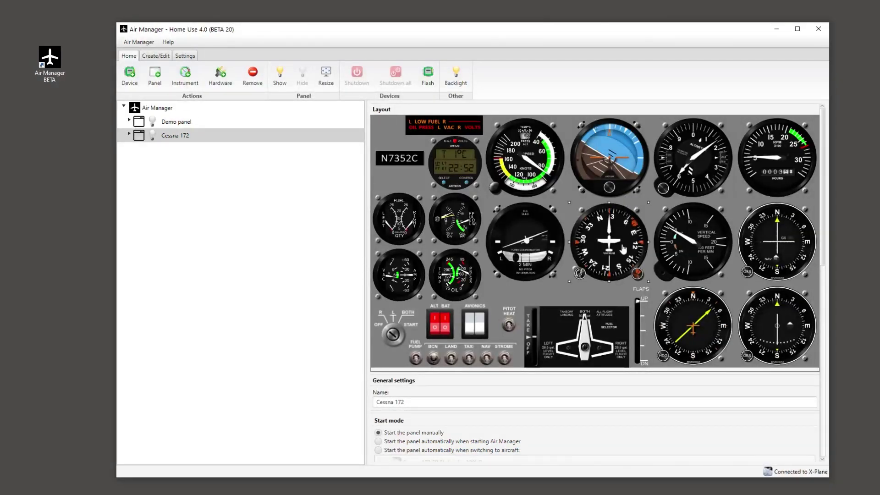
right_click(622, 246)
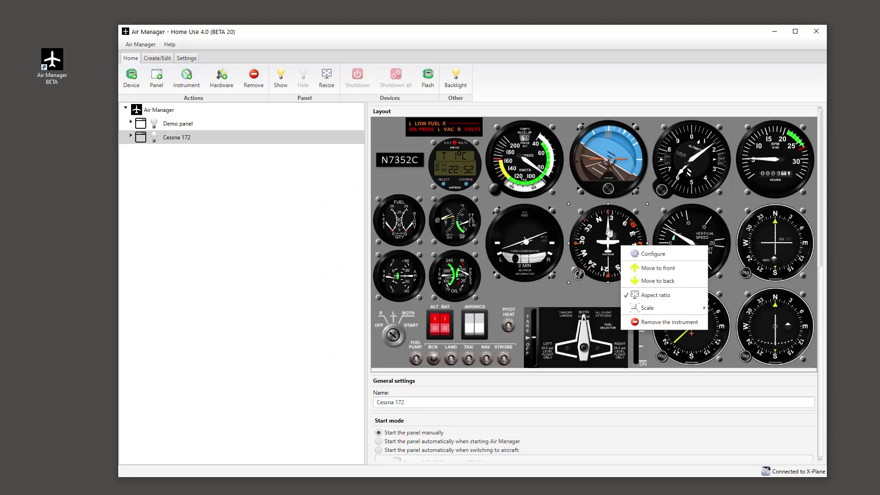
left_click(293, 137)
left_click_drag(293, 137, 301, 136)
mouse_move(611, 235)
left_mouse_down()
mouse_move(561, 305)
mouse_move(604, 231)
left_mouse_up()
Replace the directional gyro with the Bendix/King KCS 55A HSI in the Cessna 172 layout
right_click(615, 259)
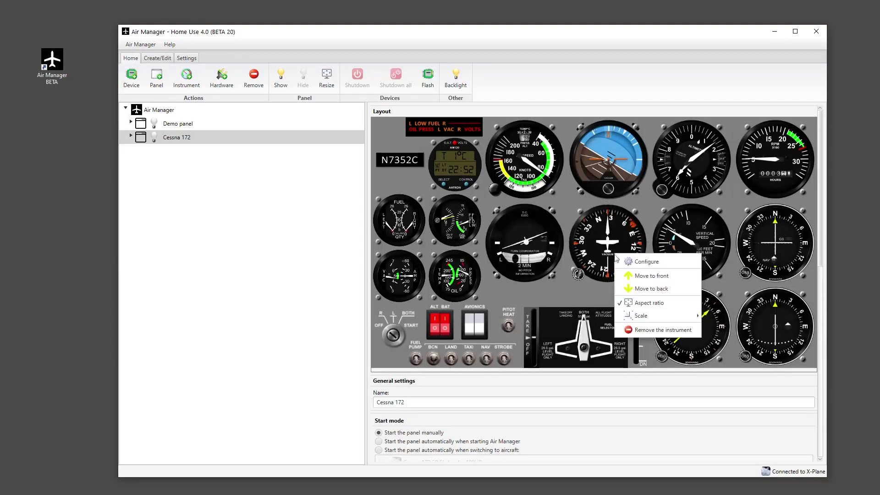
left_click(627, 329)
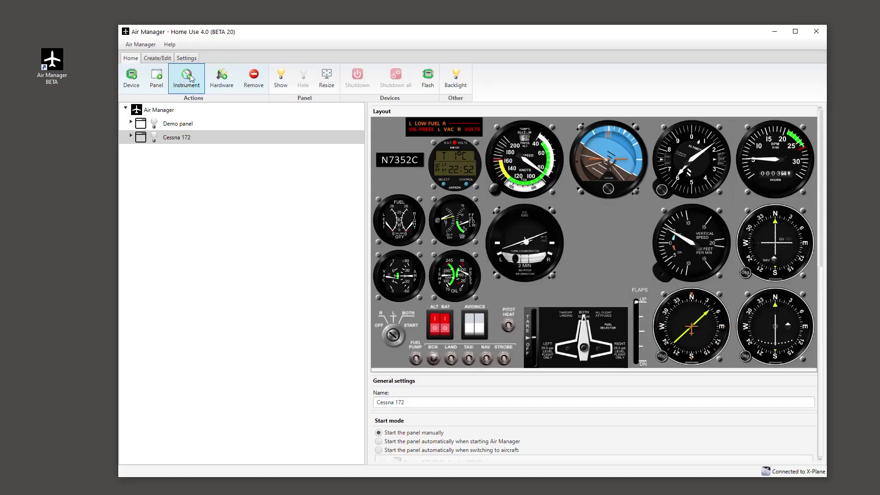
left_click(187, 79)
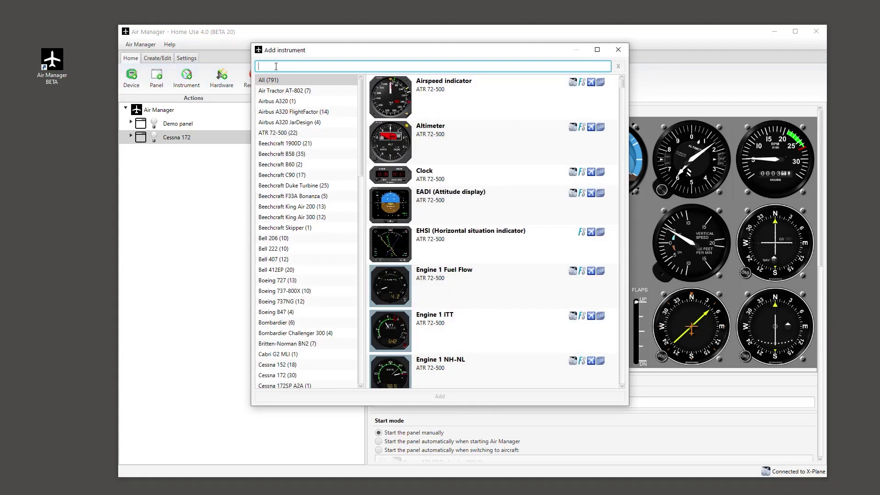
type("hs")
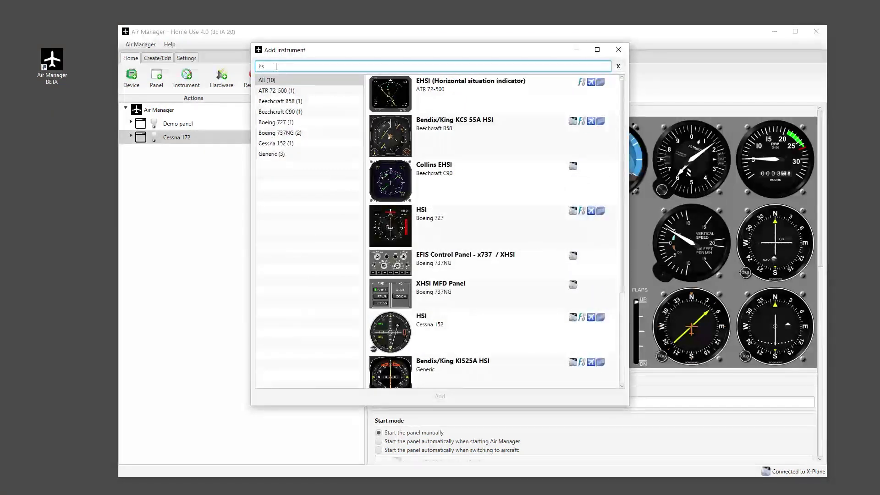
type("i")
left_click(426, 142)
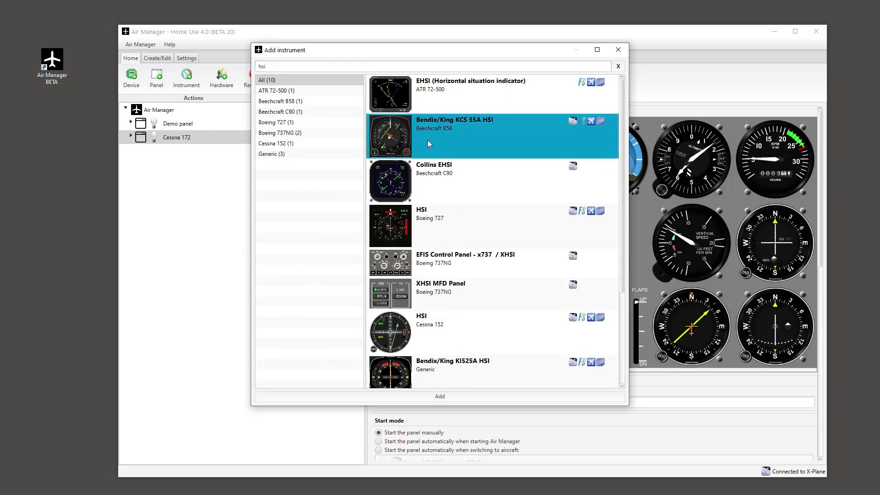
left_click(468, 396)
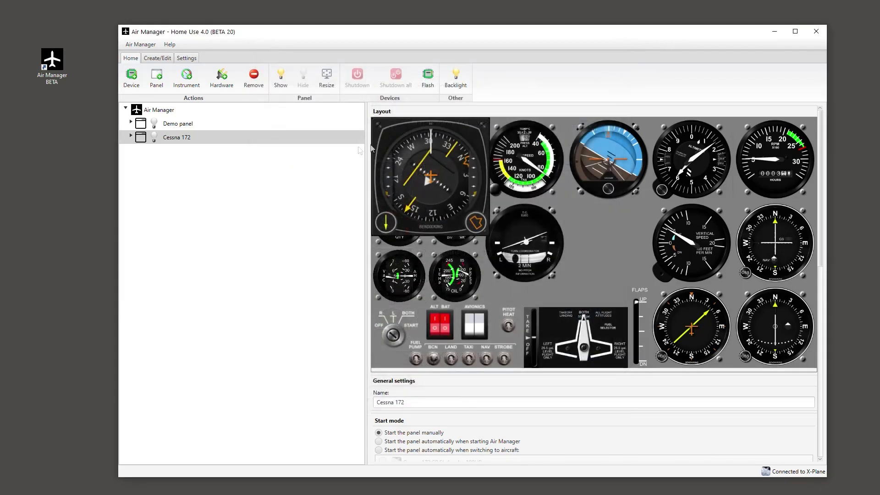
Move and resize the HSI so it fills the directional gyro's slot
left_click_drag(406, 169, 588, 234)
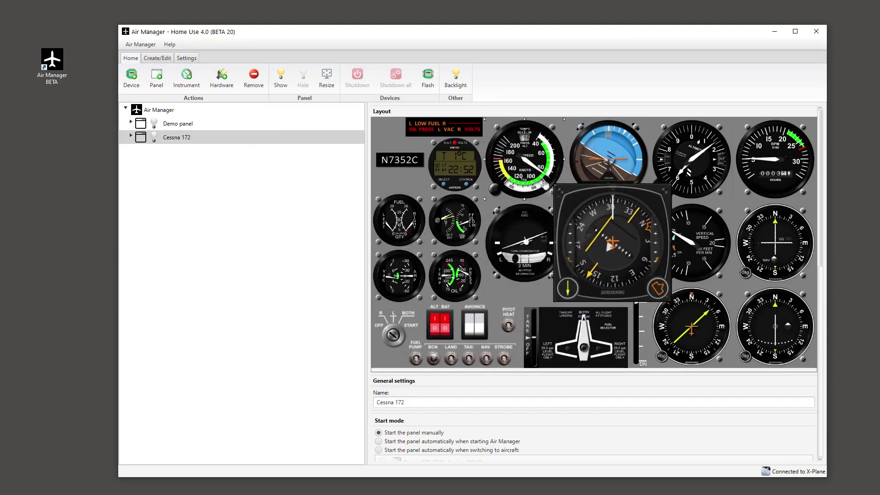
left_click_drag(558, 184, 615, 228)
left_click_drag(640, 261, 608, 239)
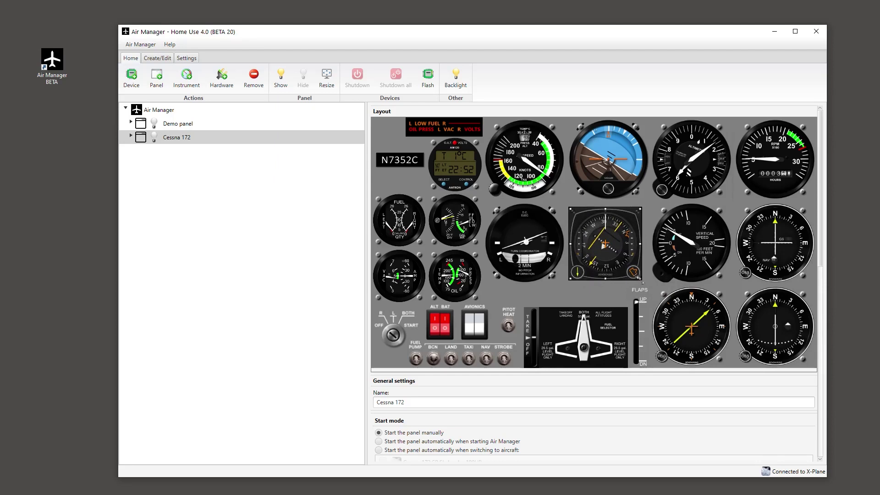
mouse_move(640, 279)
left_mouse_down()
mouse_move(651, 288)
mouse_move(645, 283)
left_mouse_up()
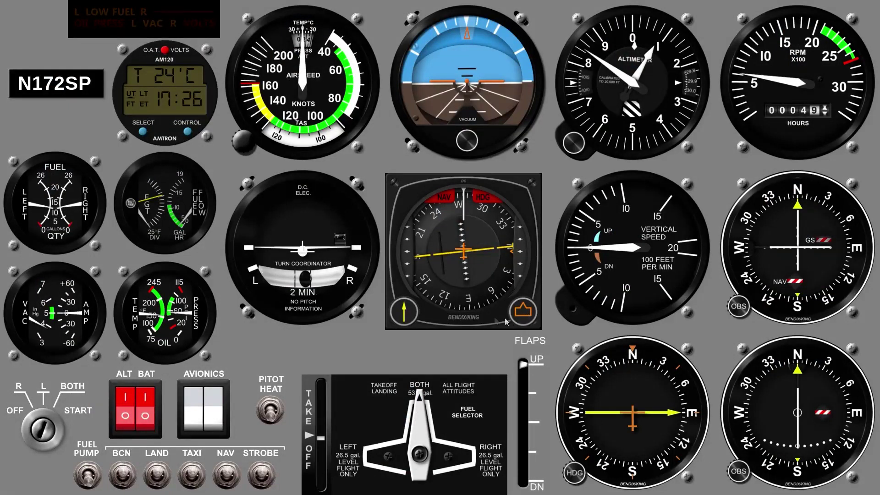
scroll(518, 317, "down", 5)
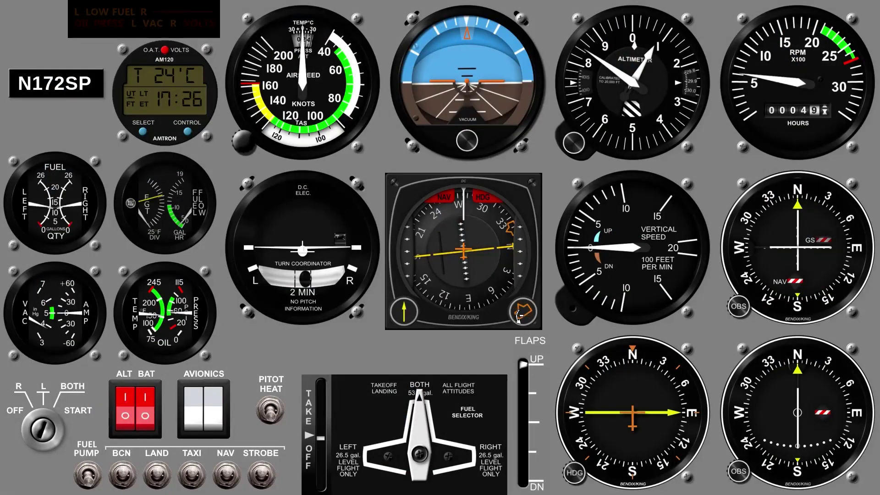
scroll(518, 318, "down", 10)
scroll(519, 316, "down", 4)
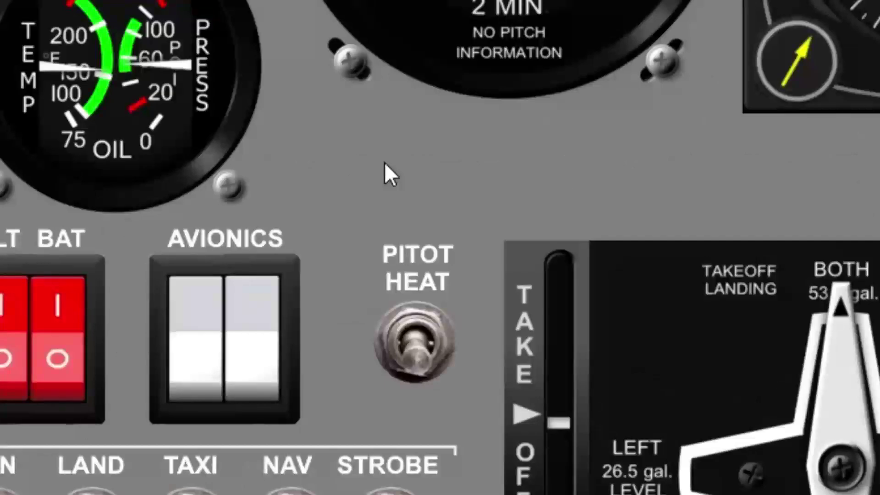
right_click(385, 163)
left_click(400, 183)
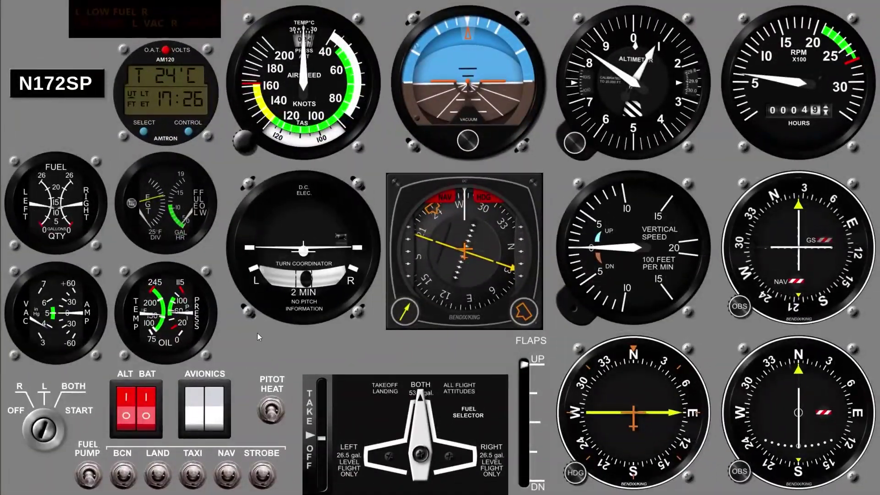
right_click(257, 336)
left_click(276, 351)
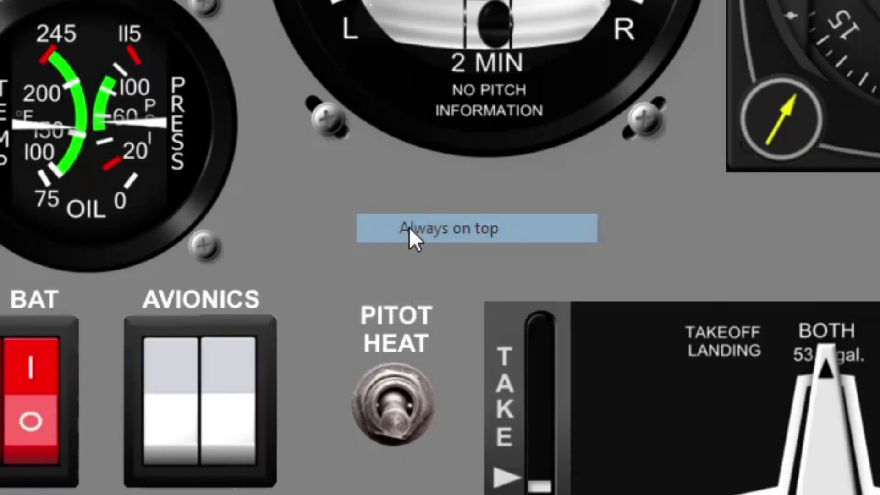
right_click(371, 181)
left_click(395, 197)
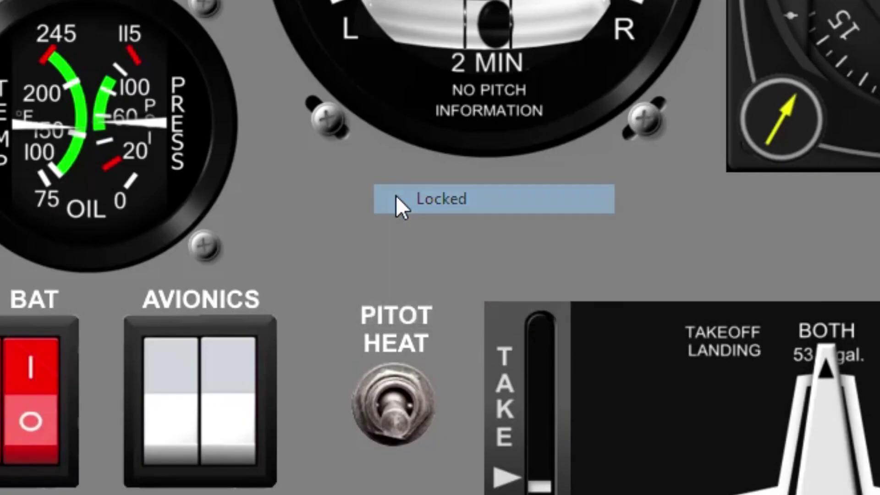
right_click(414, 216)
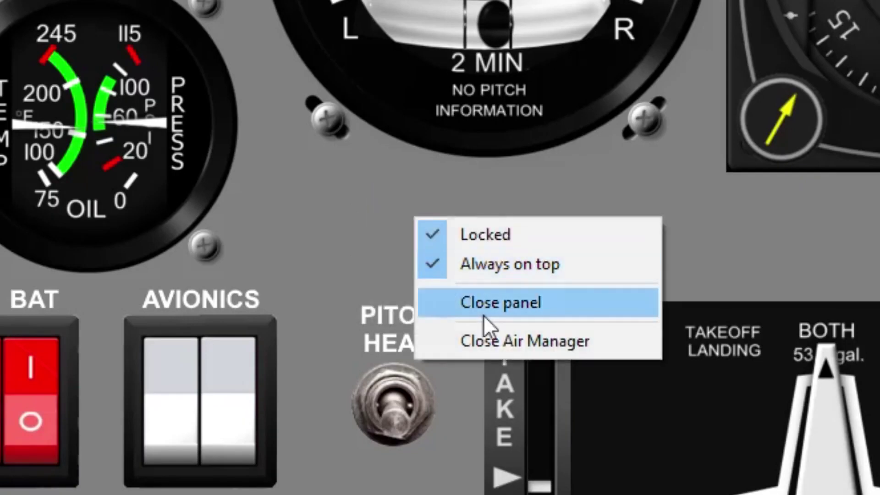
left_click(488, 303)
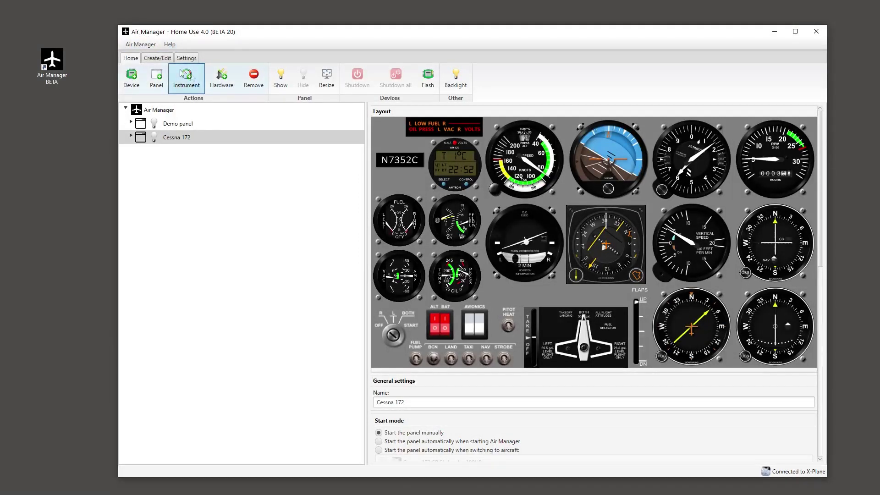
Open the Add panel catalogue and scroll down to the Beechcraft Baron 58 entry
left_click(155, 81)
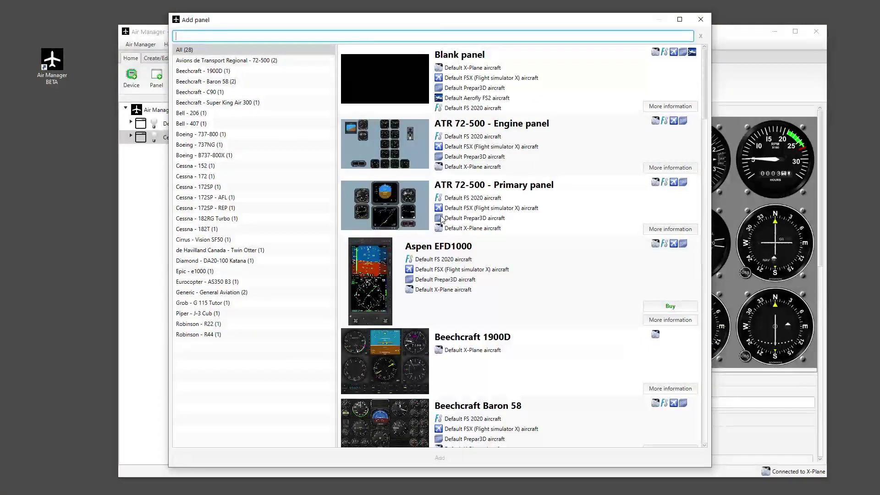
scroll(442, 219, "down", 5)
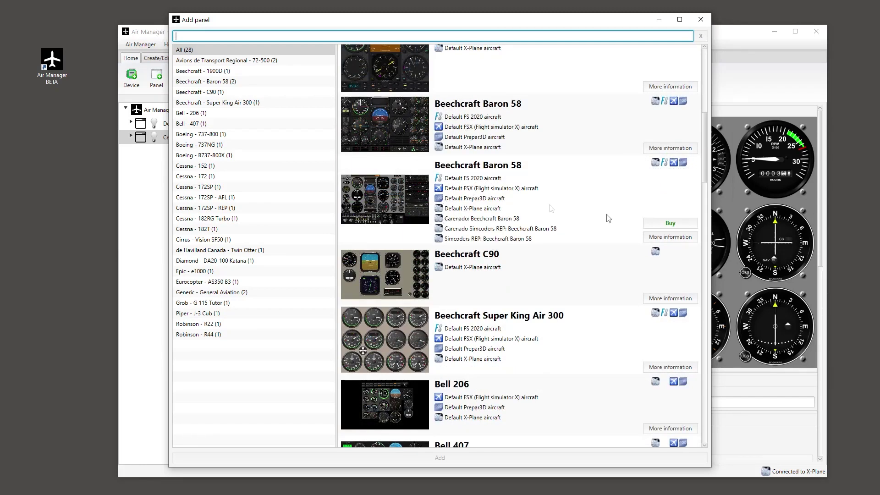
Put the Beechcraft Baron 58 panel (10.00€) in the Sim Innovations cart and check the cart
left_click(664, 225)
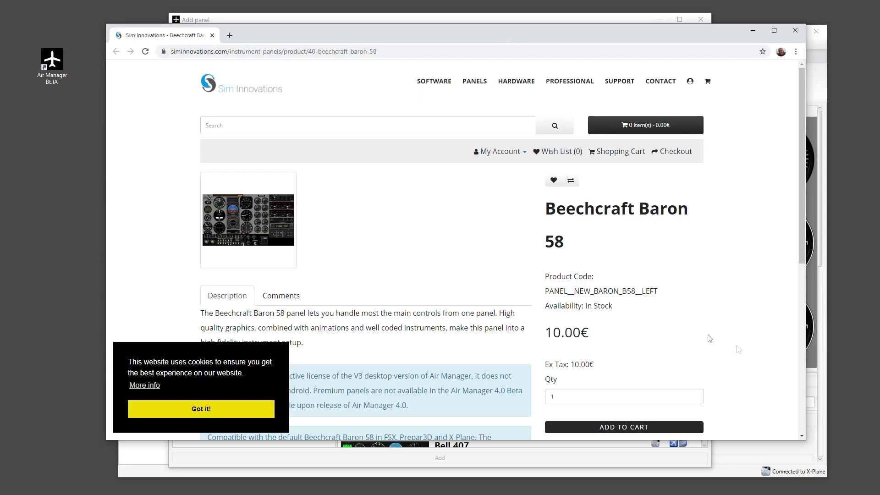
scroll(582, 266, "down", 5)
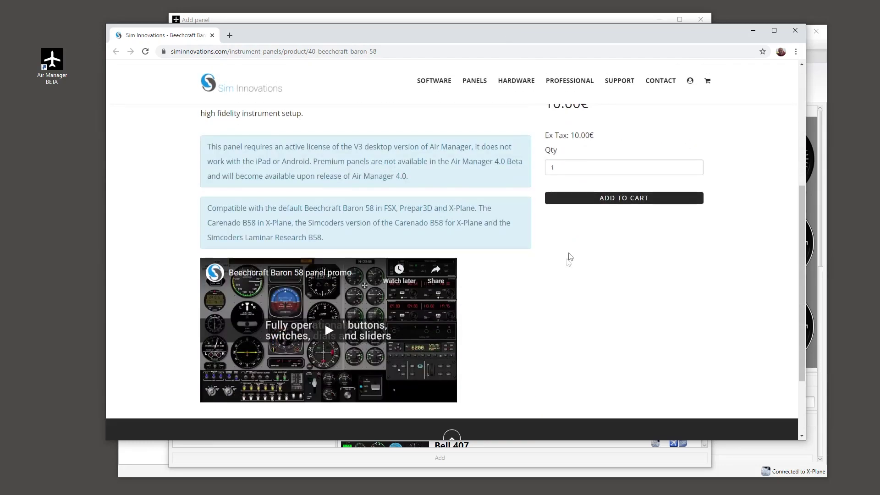
left_click(568, 198)
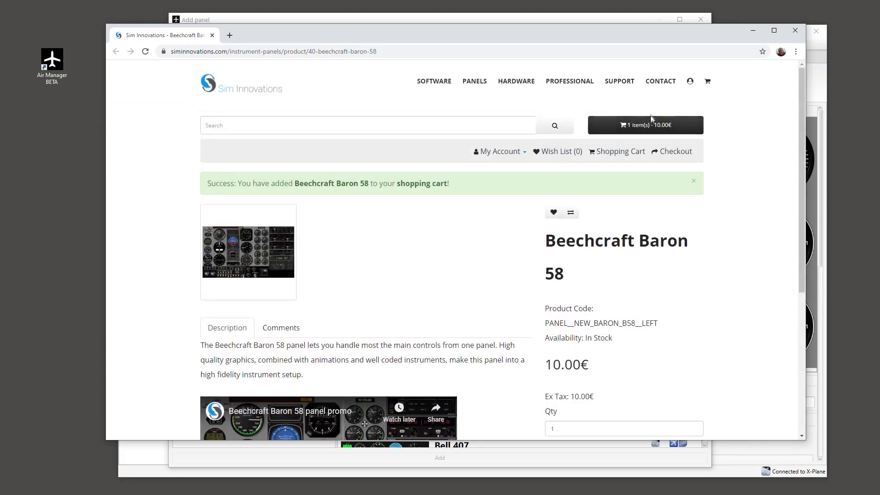
left_click(650, 126)
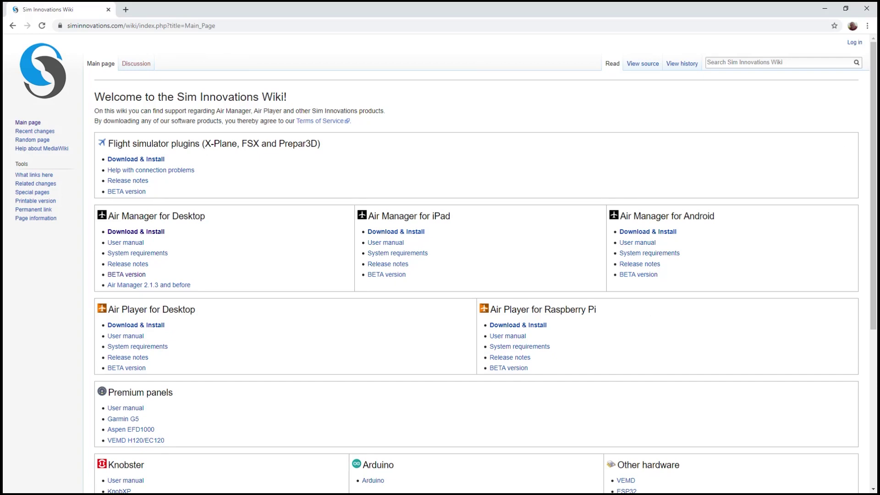
right_click(866, 469)
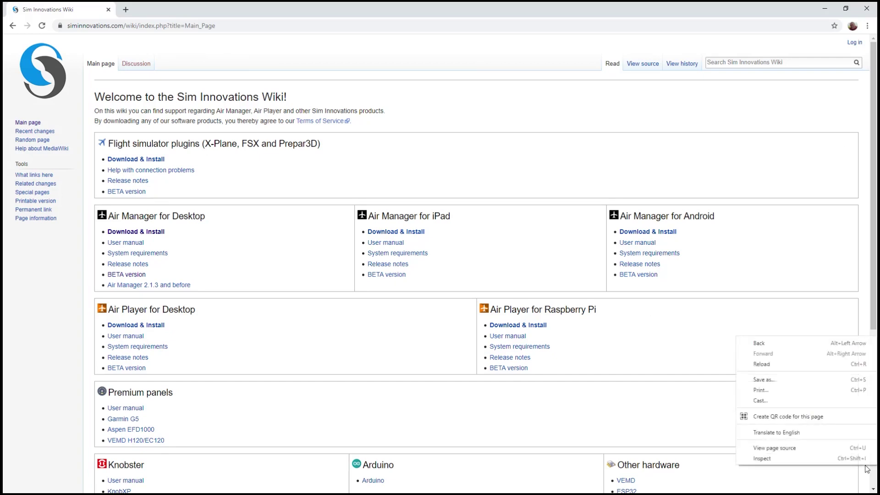
key("Escape")
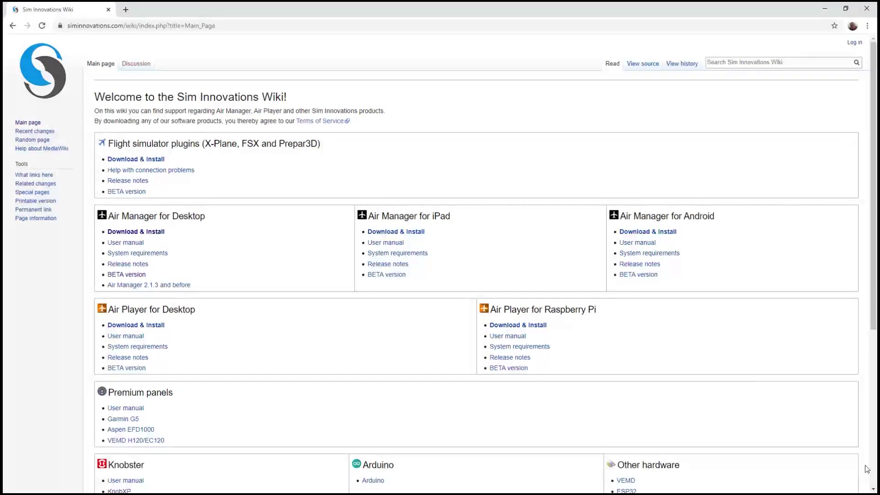
scroll(866, 469, "down", 3)
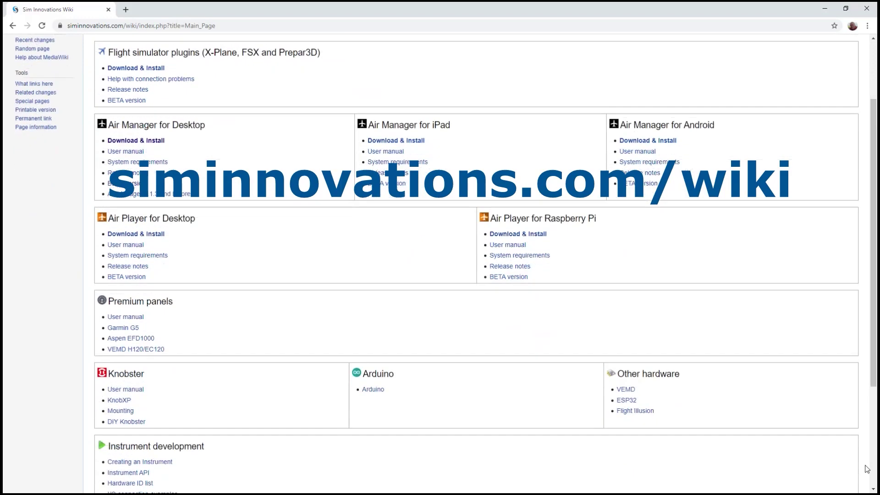
scroll(866, 468, "down", 3)
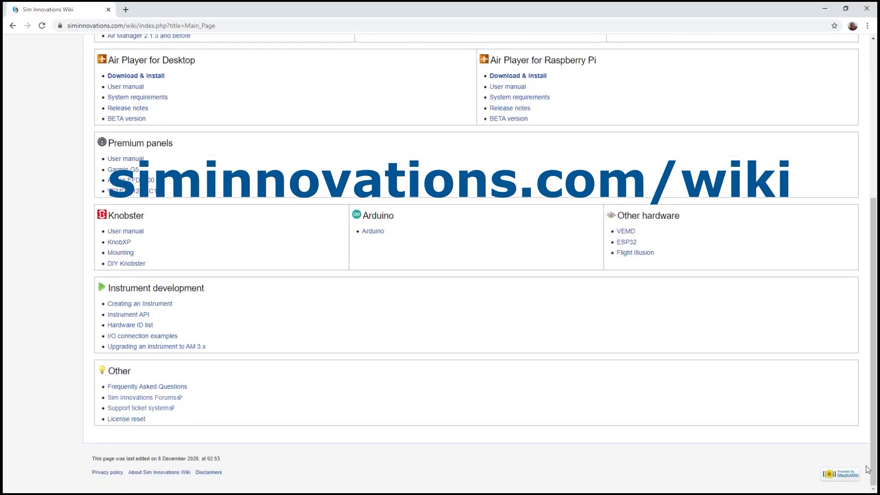
scroll(868, 469, "up", 10)
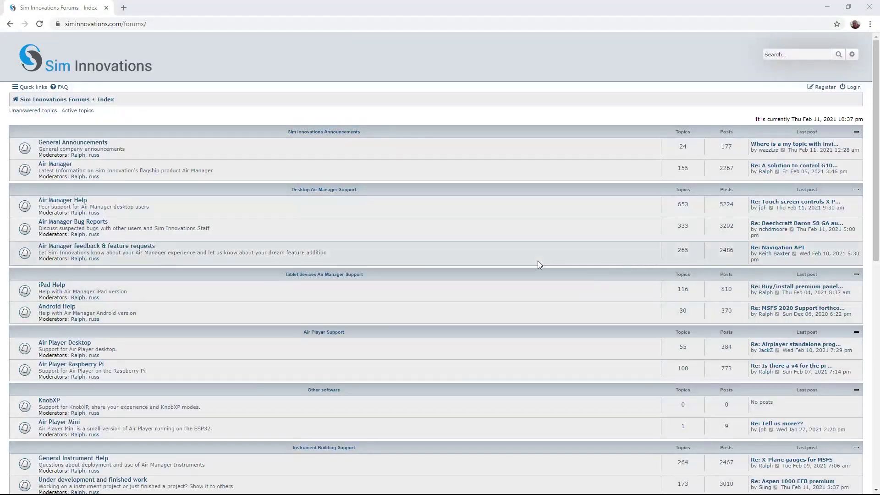
Go to the Air Manager Help forum and open its 'Newbie, 2 touchscreen setup' topic
scroll(535, 260, "down", 4)
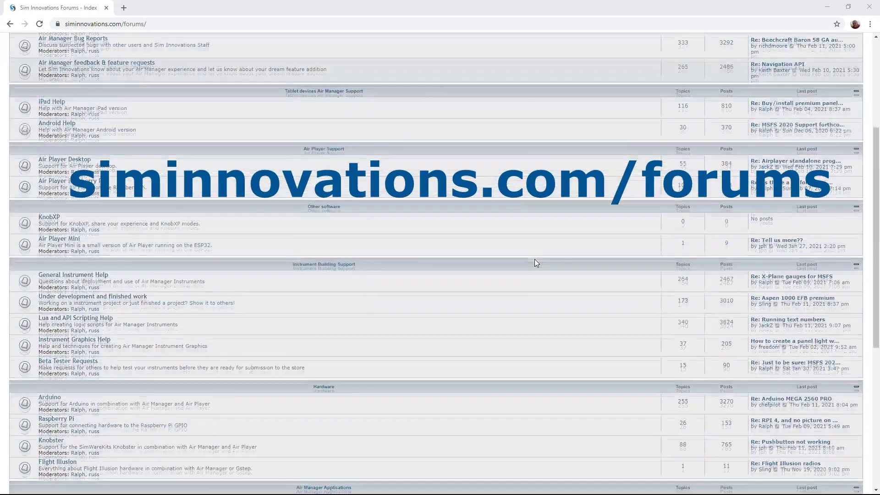
scroll(535, 260, "down", 2)
scroll(534, 260, "up", 8)
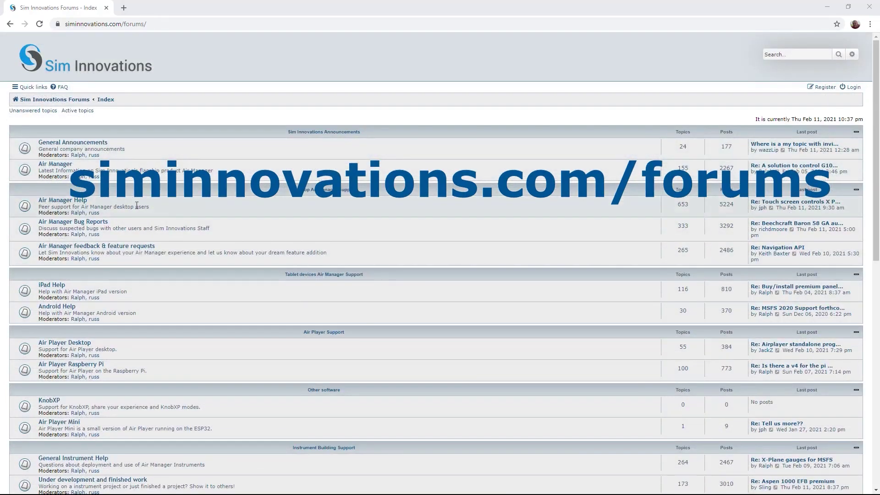
left_click(86, 202)
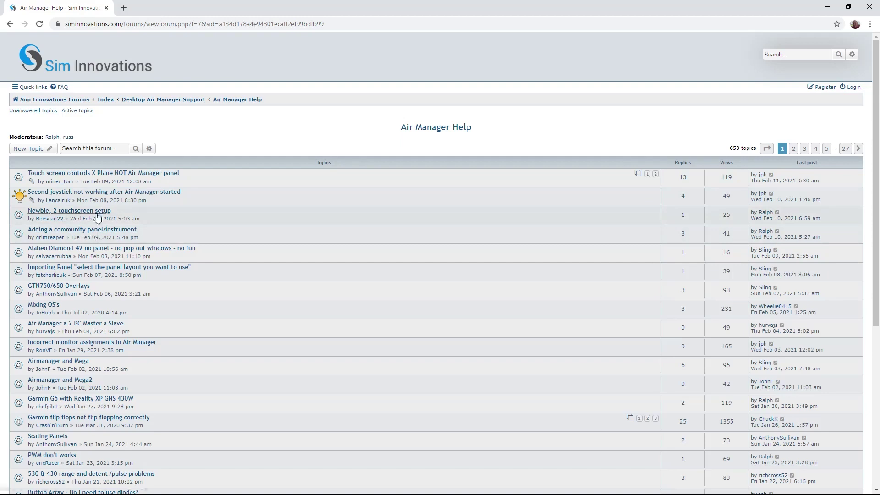
left_click(96, 212)
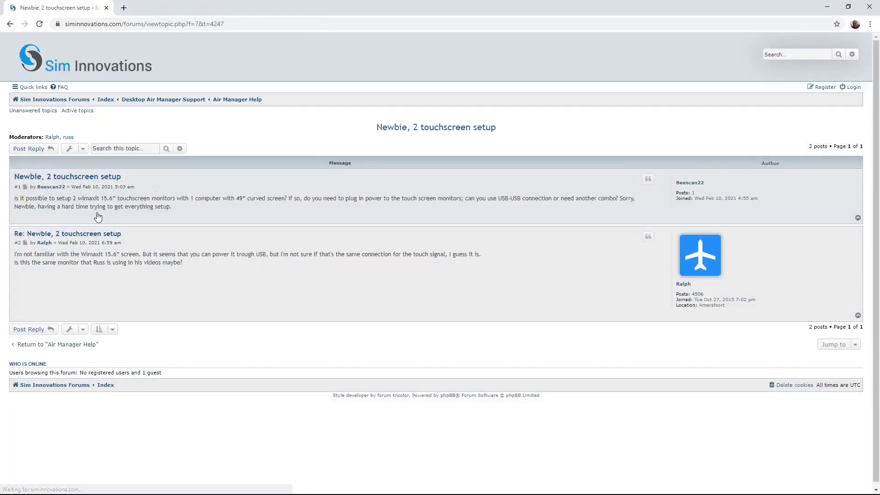